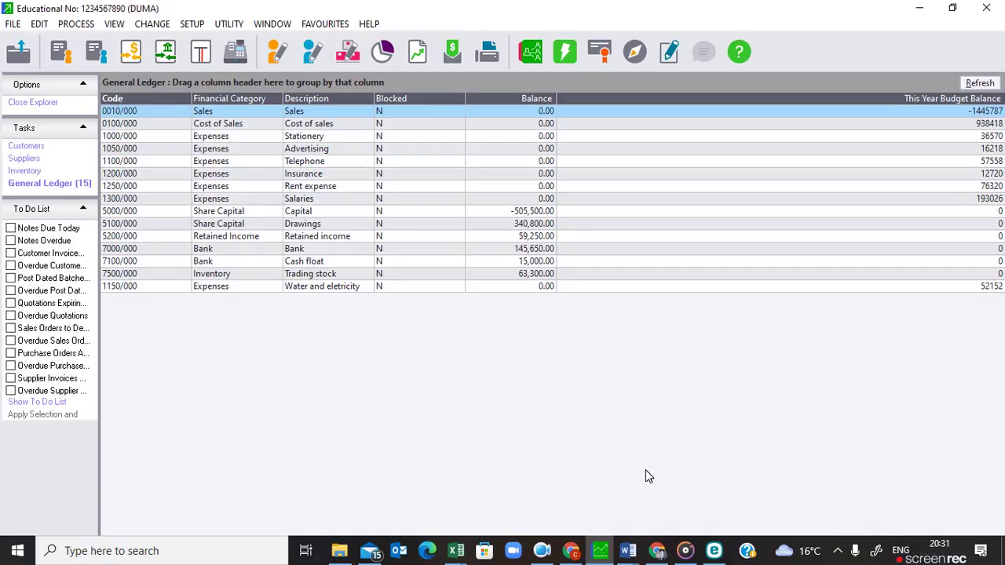
Open journal processing with 01 - General Journal as the entry type.
{"action": "left_click", "coordinate": [79, 25]}
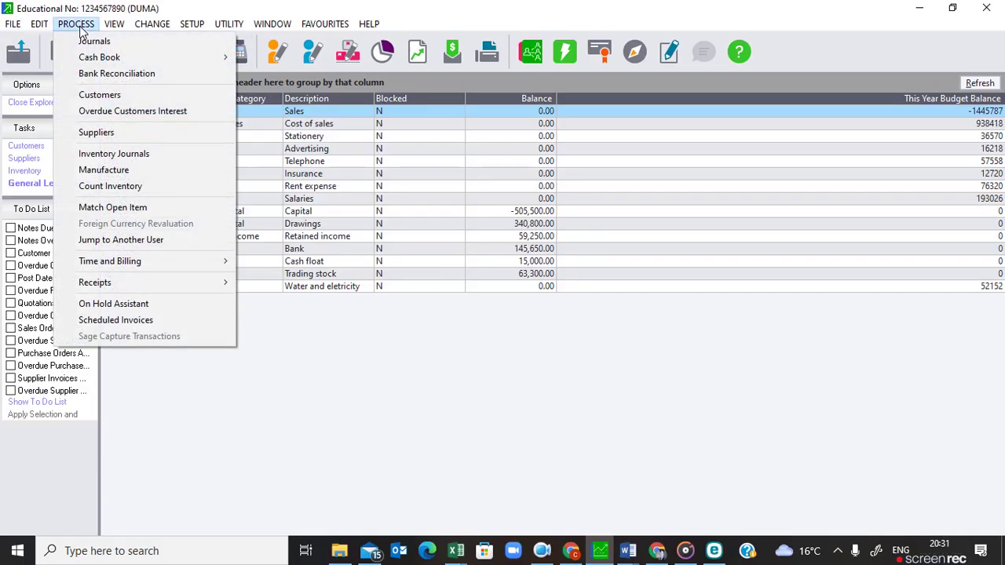
{"action": "left_click", "coordinate": [93, 46]}
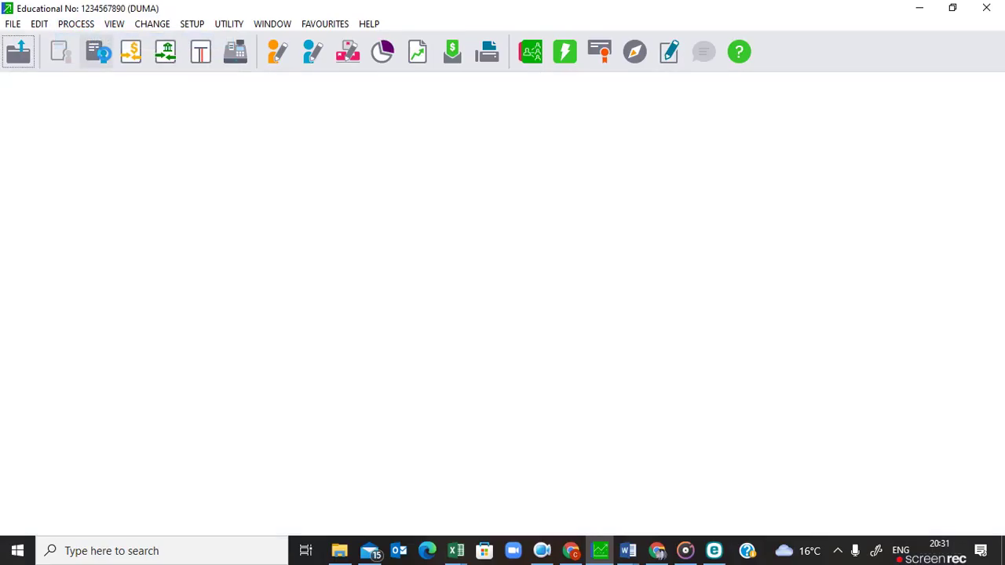
{"action": "left_click", "coordinate": [268, 123]}
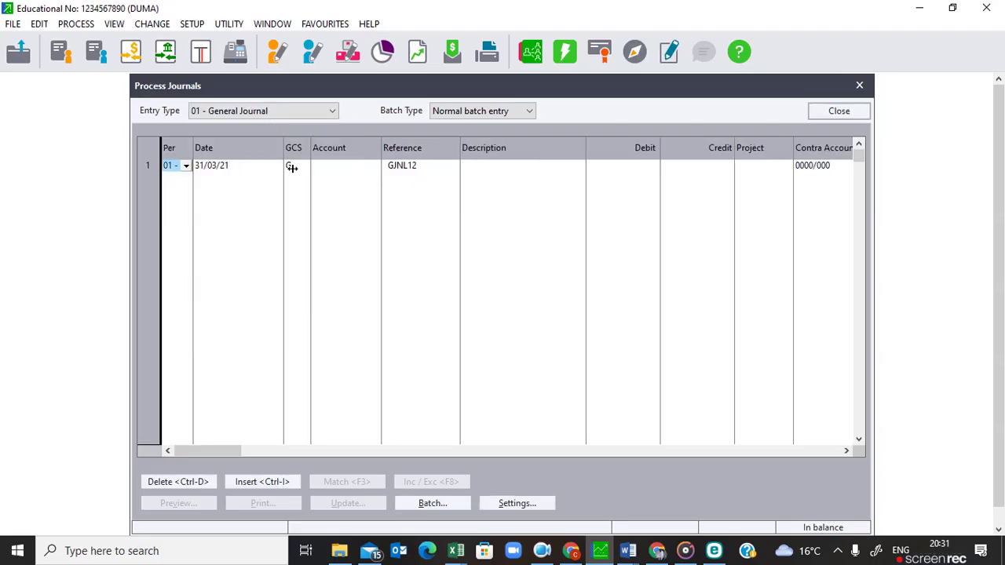
In the journal settings, turn off Repeat Descriptions and set Increment References to Yes.
{"action": "left_click", "coordinate": [506, 505]}
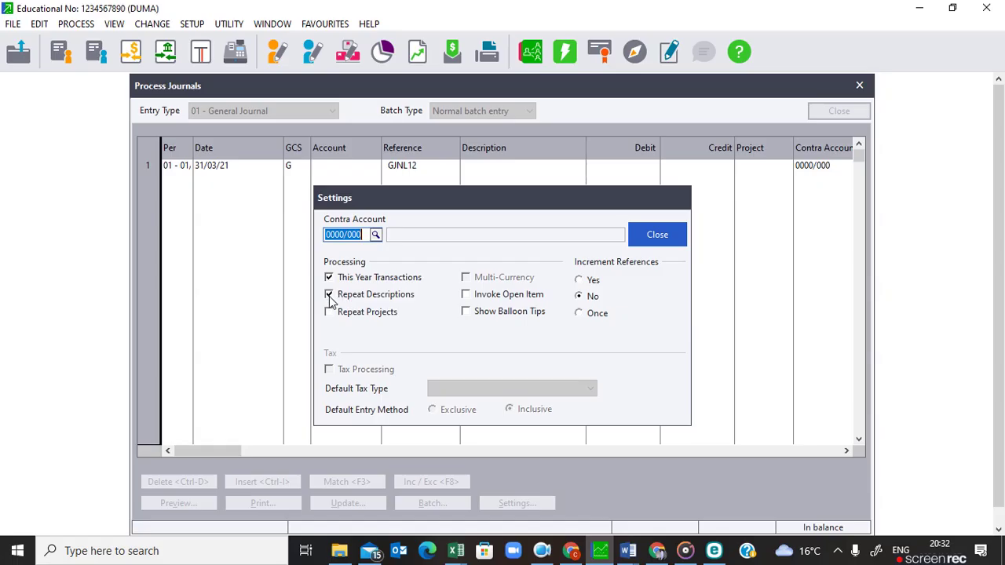
{"action": "left_click", "coordinate": [329, 295]}
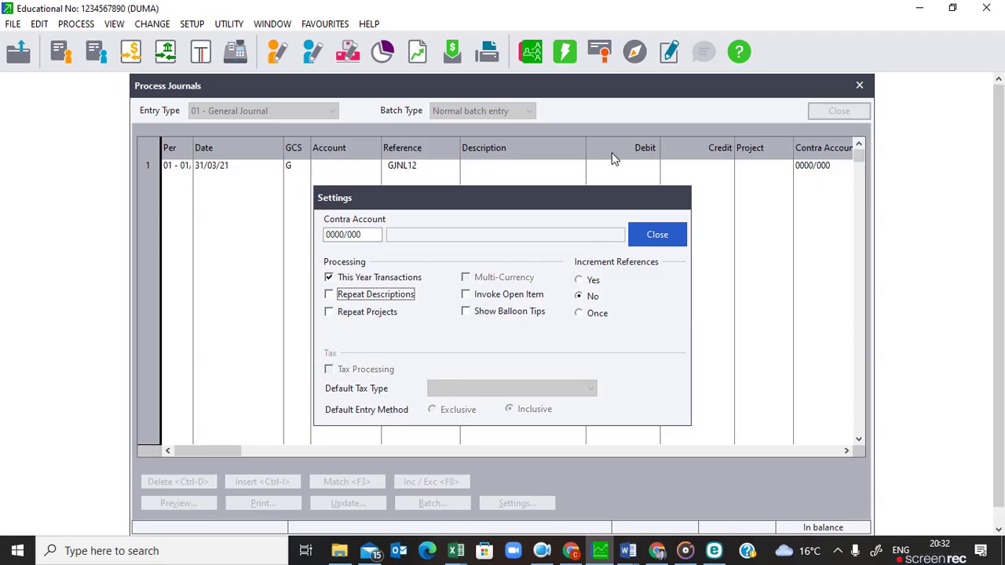
{"action": "left_click", "coordinate": [580, 283]}
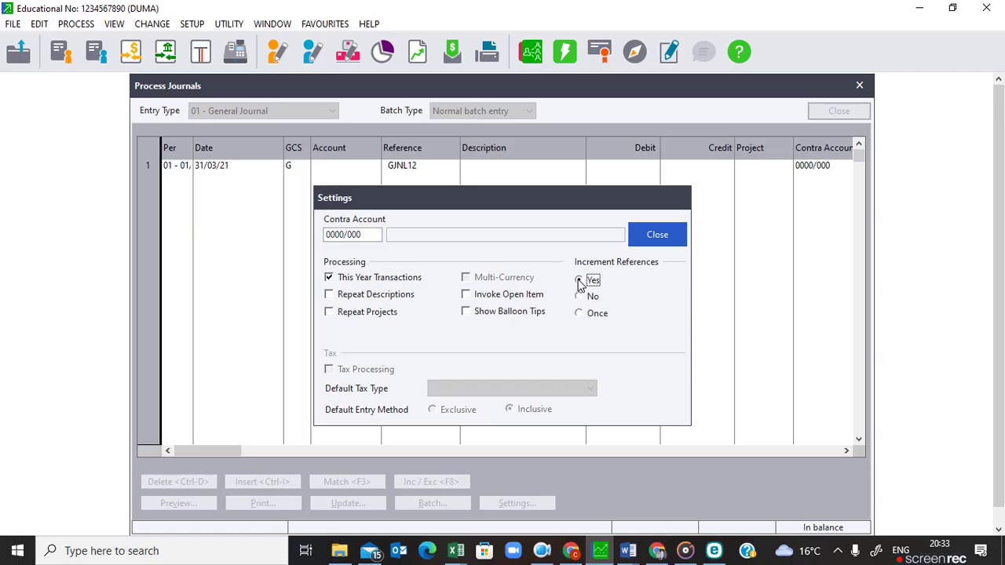
{"action": "left_click", "coordinate": [578, 281]}
{"action": "left_click", "coordinate": [649, 245]}
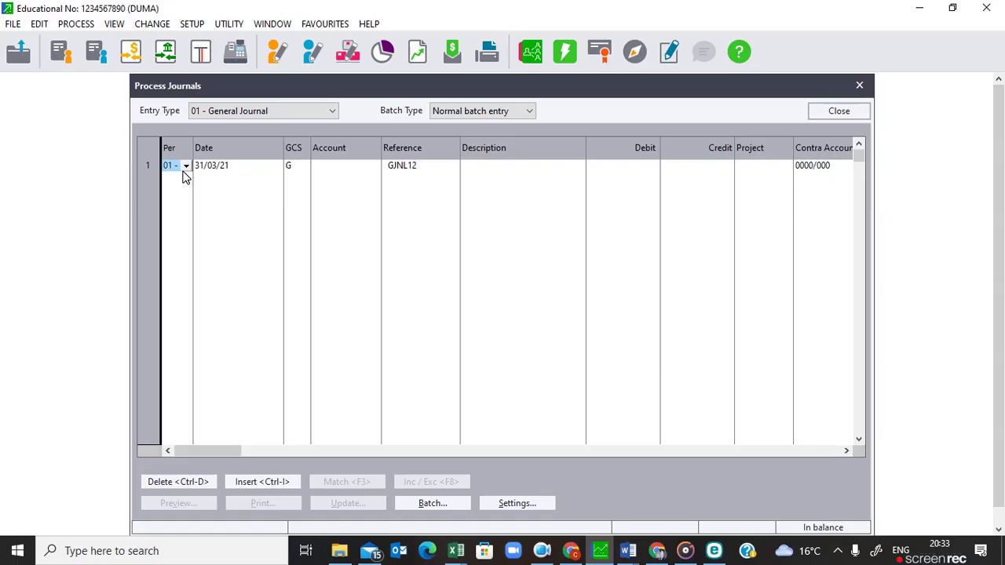
Date the first journal line 01/03/21 and choose the Retained income account, 5200/000, from the general ledger.
{"action": "key", "text": "Tab"}
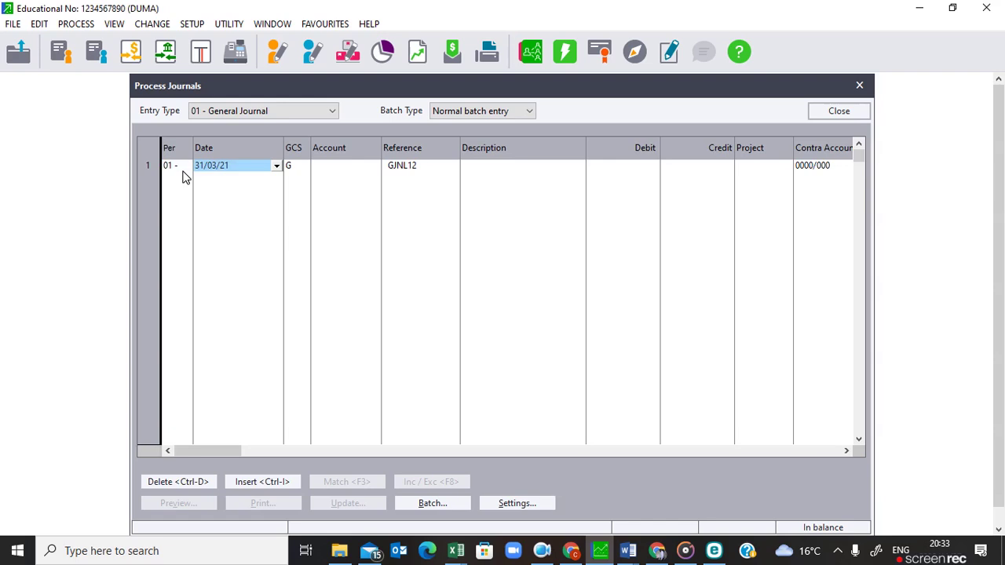
{"action": "type", "text": "01/0"}
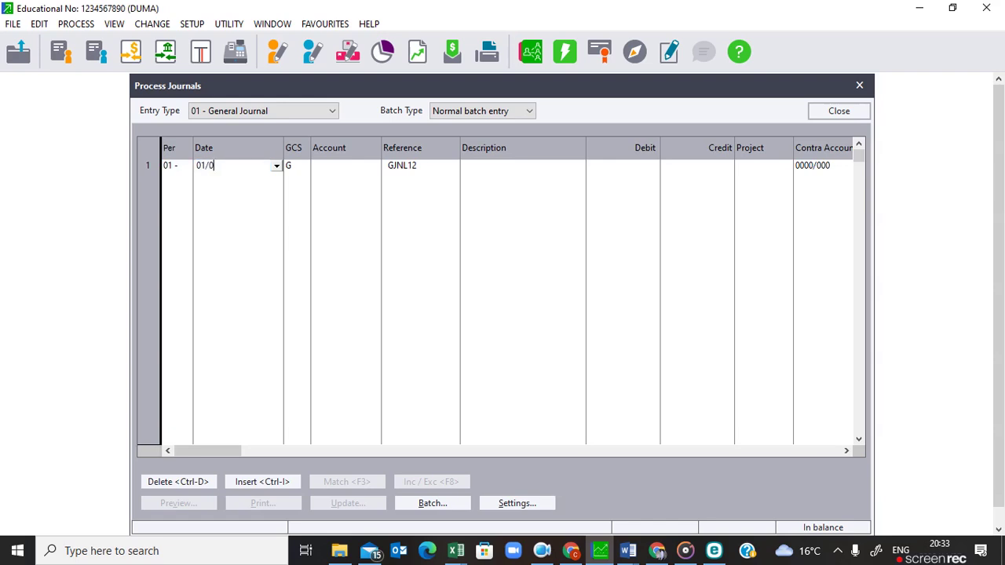
{"action": "type", "text": "3/21"}
{"action": "key", "text": "Tab"}
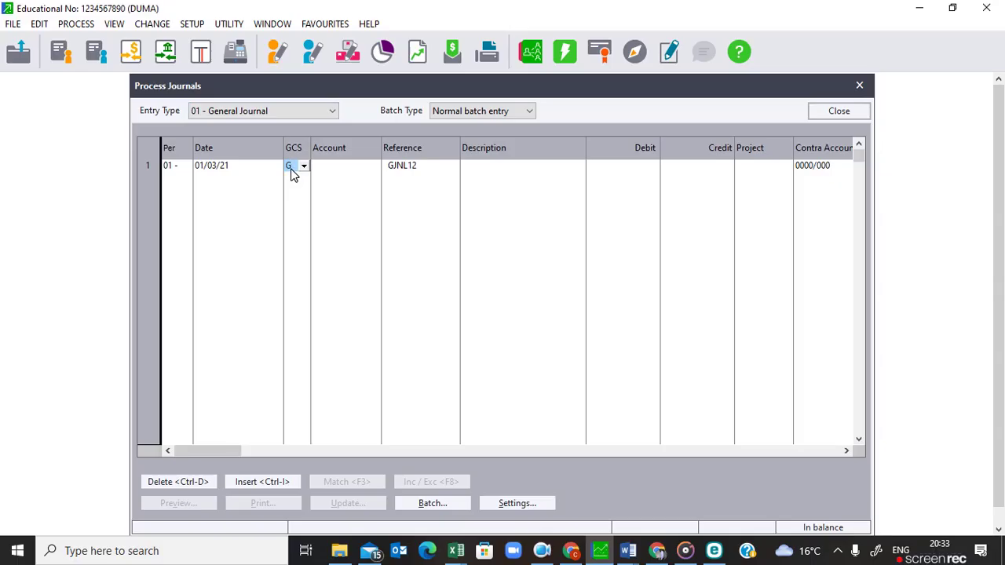
{"action": "key", "text": "Tab"}
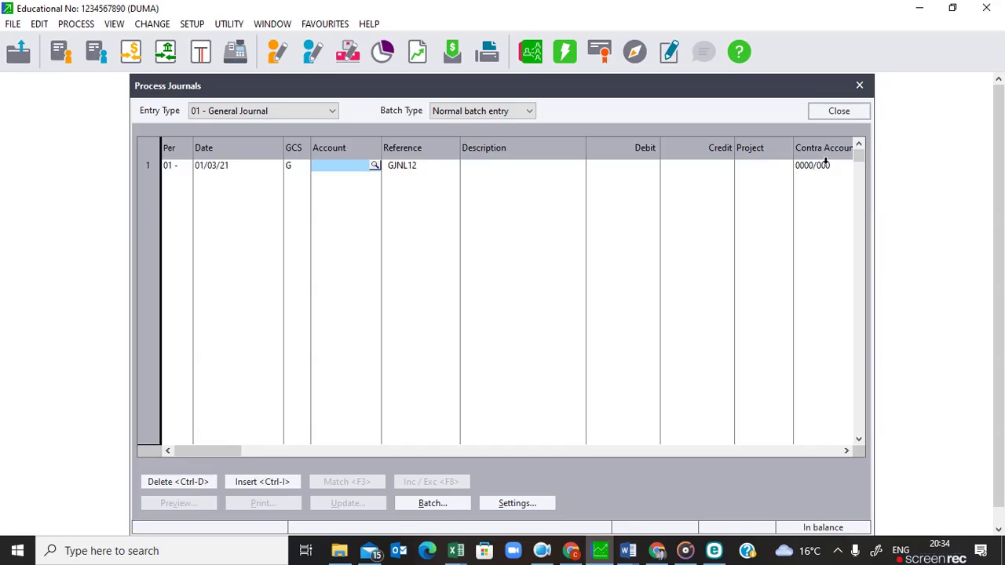
{"action": "left_click", "coordinate": [375, 166]}
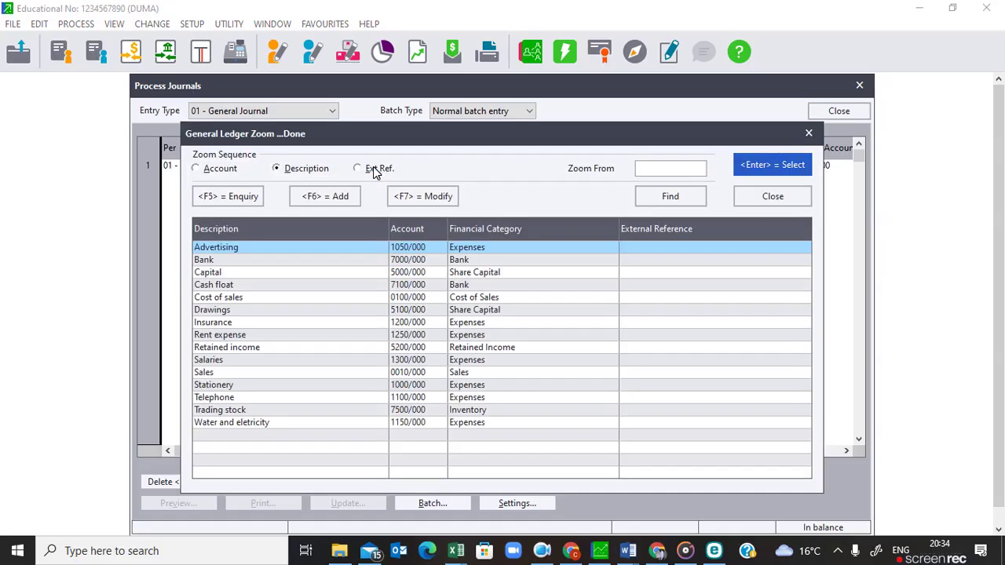
{"action": "left_click", "coordinate": [246, 348]}
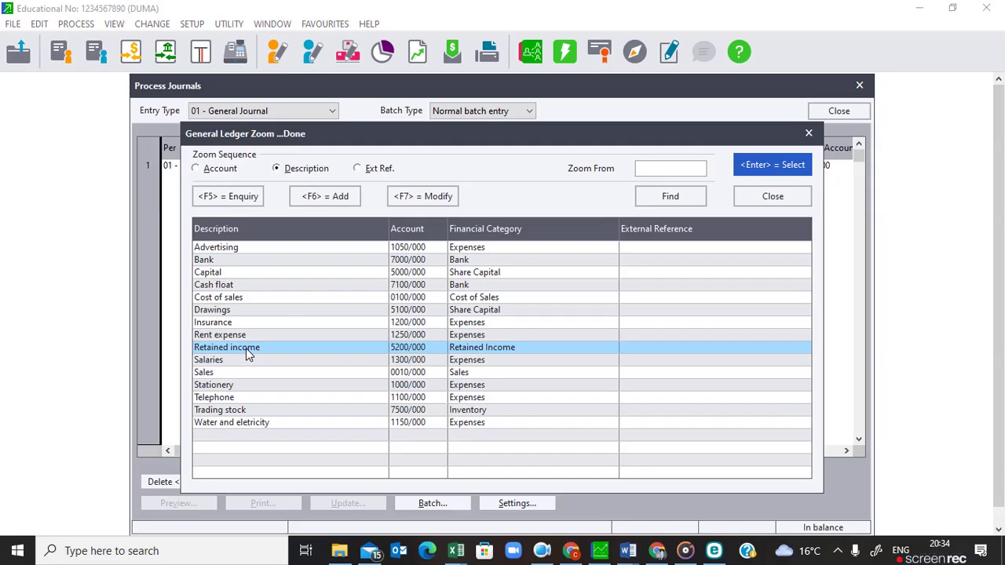
{"action": "double_click", "coordinate": [246, 348]}
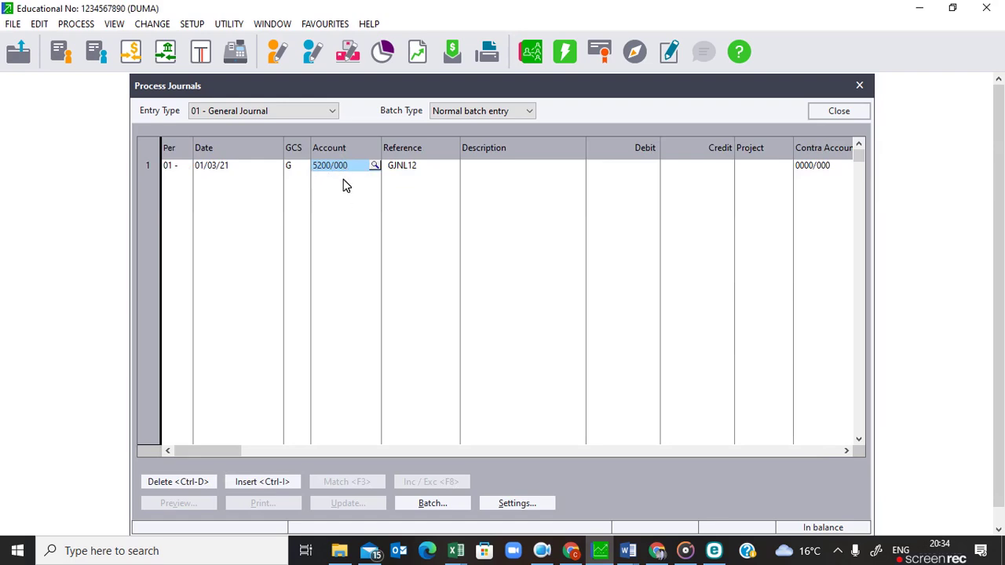
Give the first journal line the reference TRANS1 and the description "Closing transfer of Net Profit".
{"action": "key", "text": "Tab"}
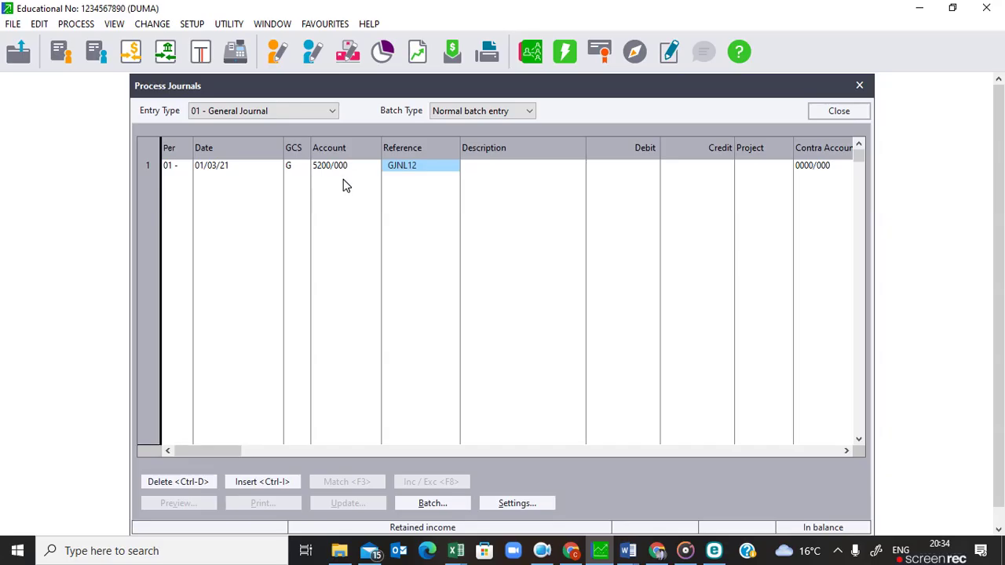
{"action": "type", "text": "TRANS1"}
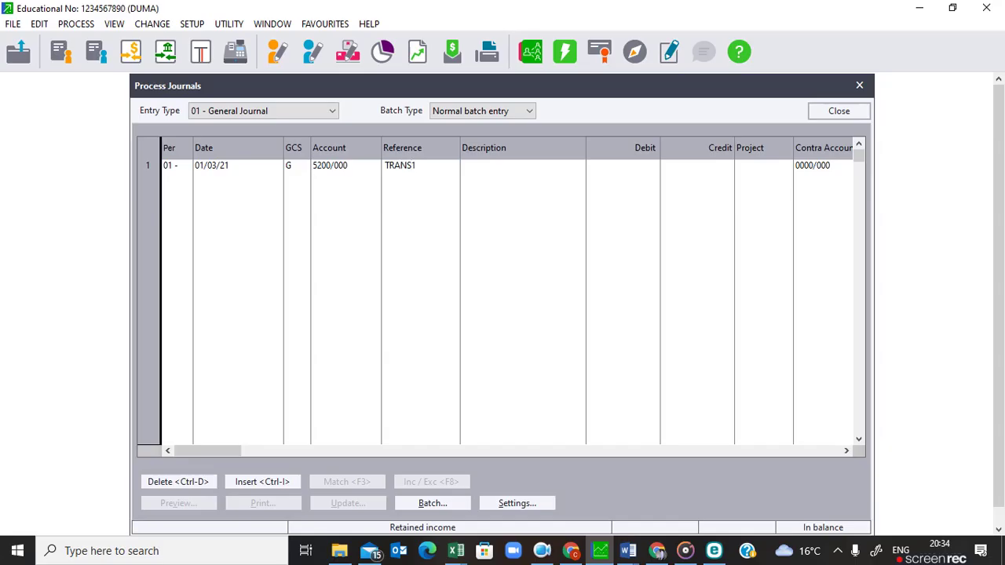
{"action": "key", "text": "Return"}
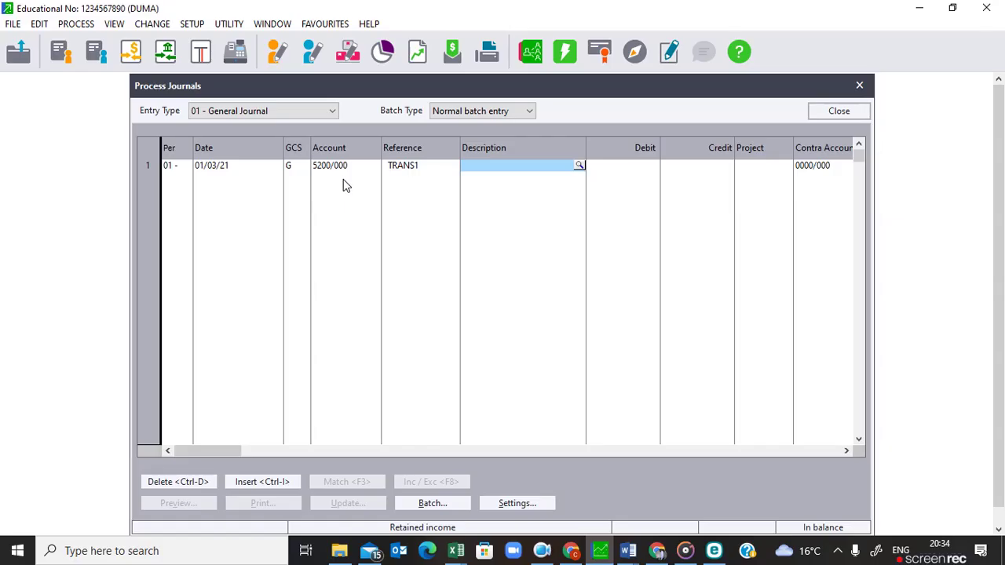
{"action": "type", "text": "C"}
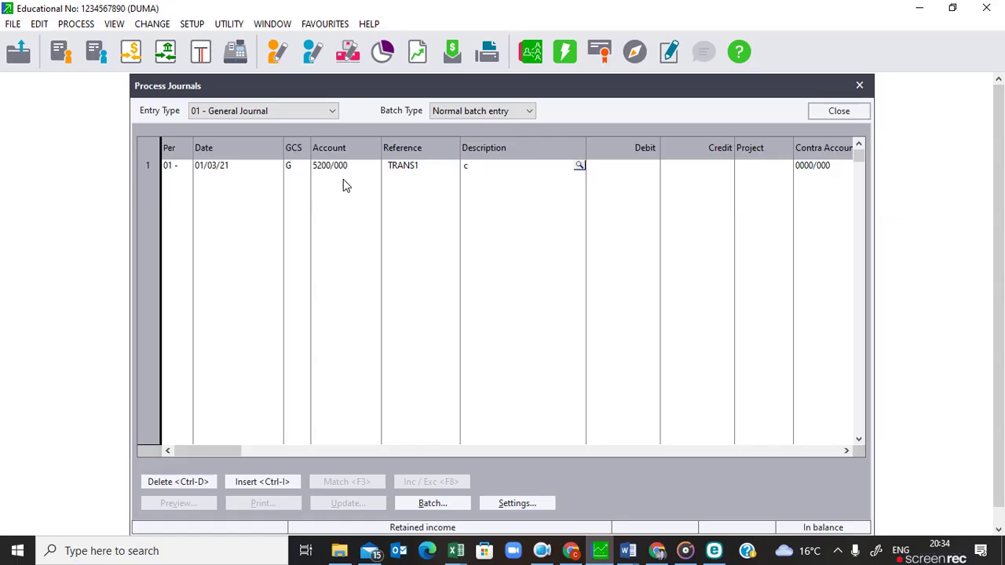
{"action": "type", "text": "losing transfer of"}
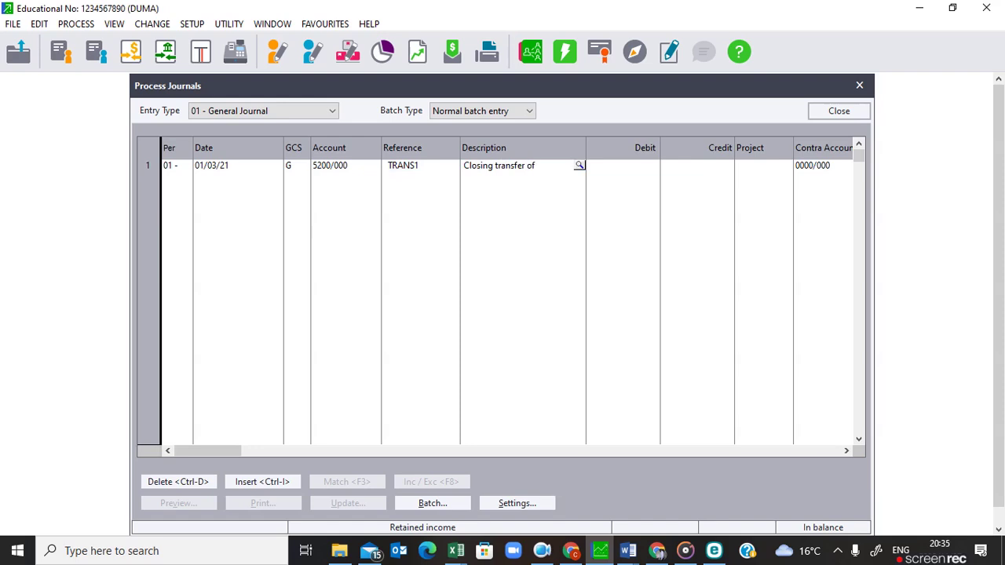
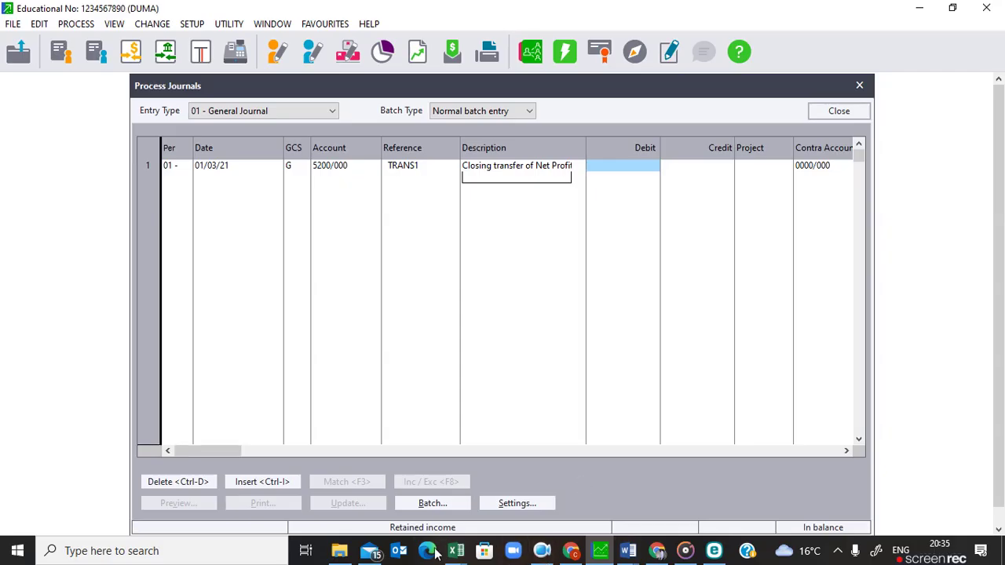
Check the Retained income balance in the TRIAL BALANCE PDF from the duma prints folder and return to the journal.
{"action": "left_click", "coordinate": [339, 553]}
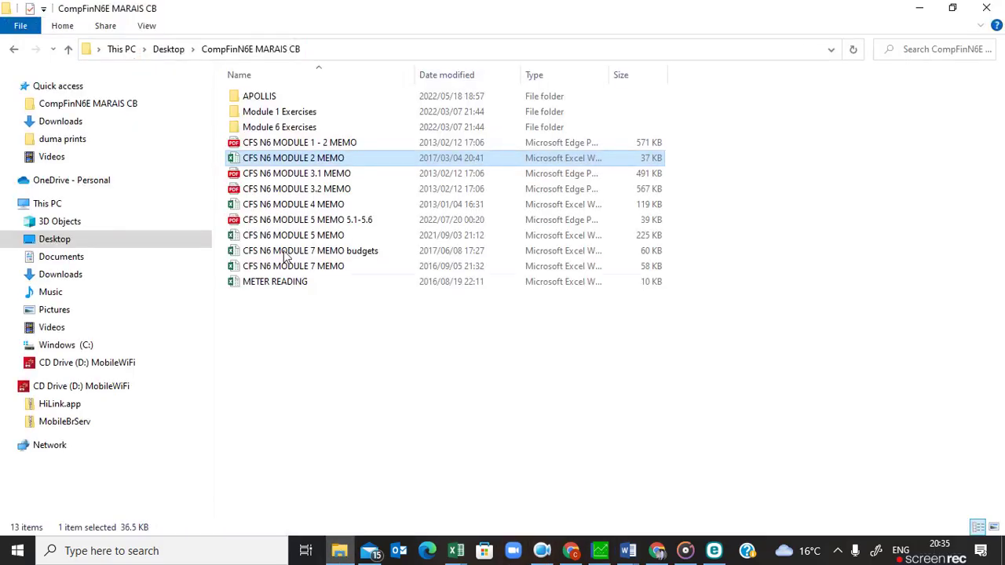
{"action": "left_click", "coordinate": [87, 127]}
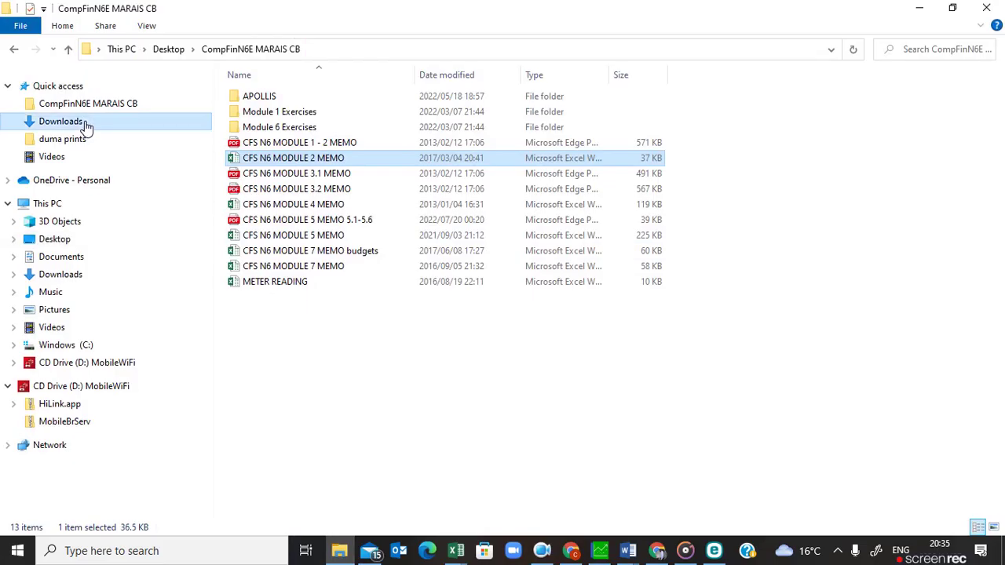
{"action": "double_click", "coordinate": [281, 163]}
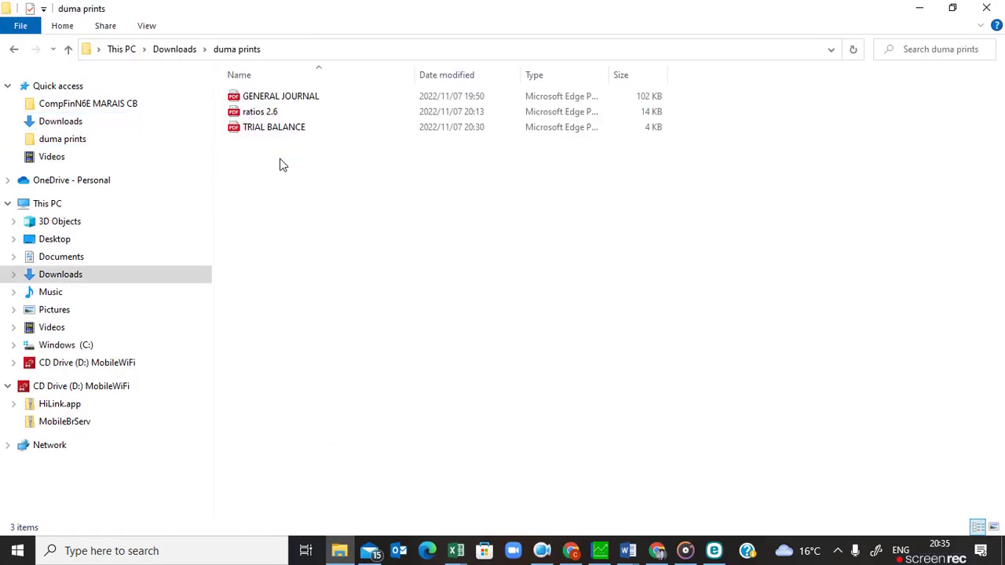
{"action": "double_click", "coordinate": [291, 134]}
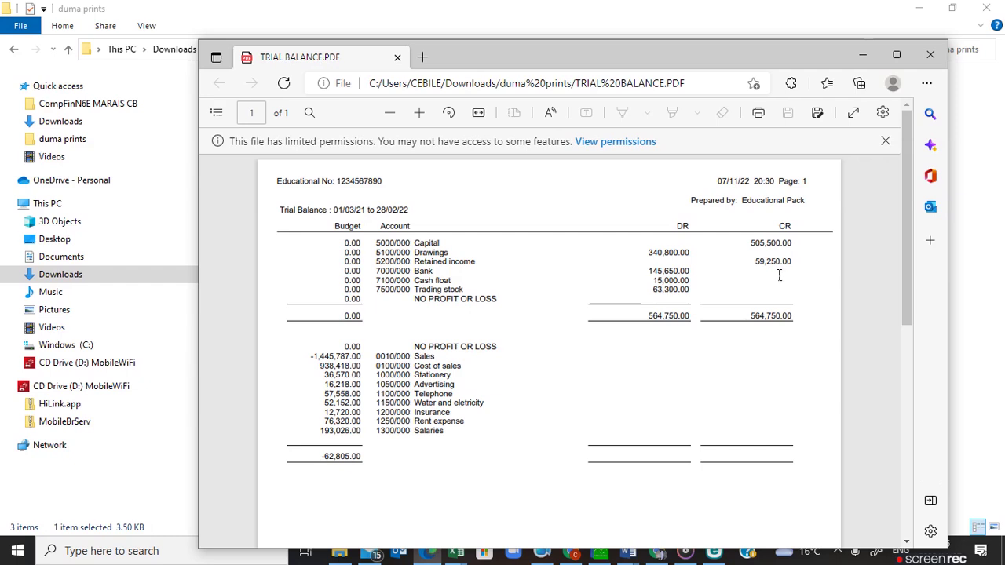
{"action": "left_click", "coordinate": [599, 554]}
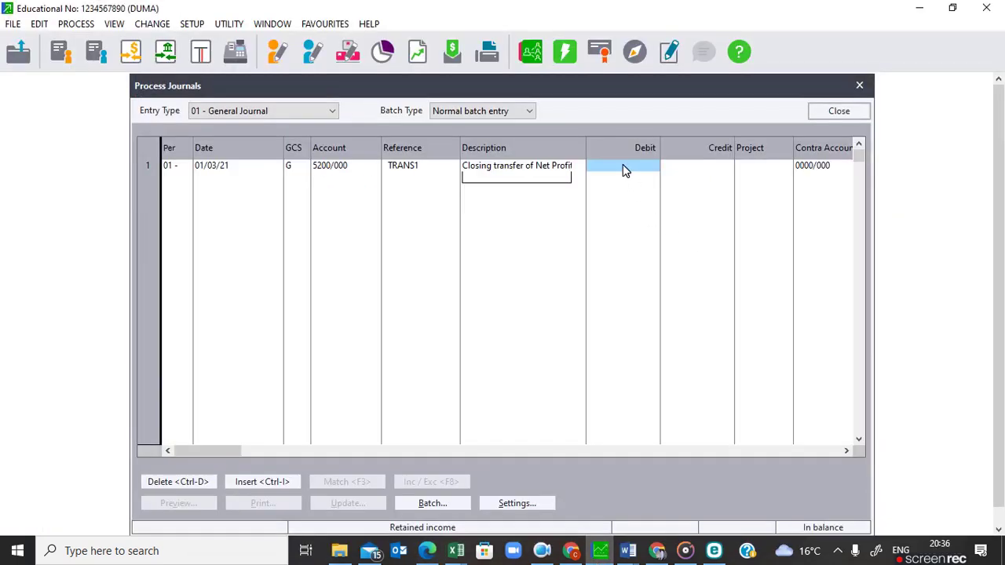
Enter 59250 as the debit amount on the first journal line.
{"action": "type", "text": "5"}
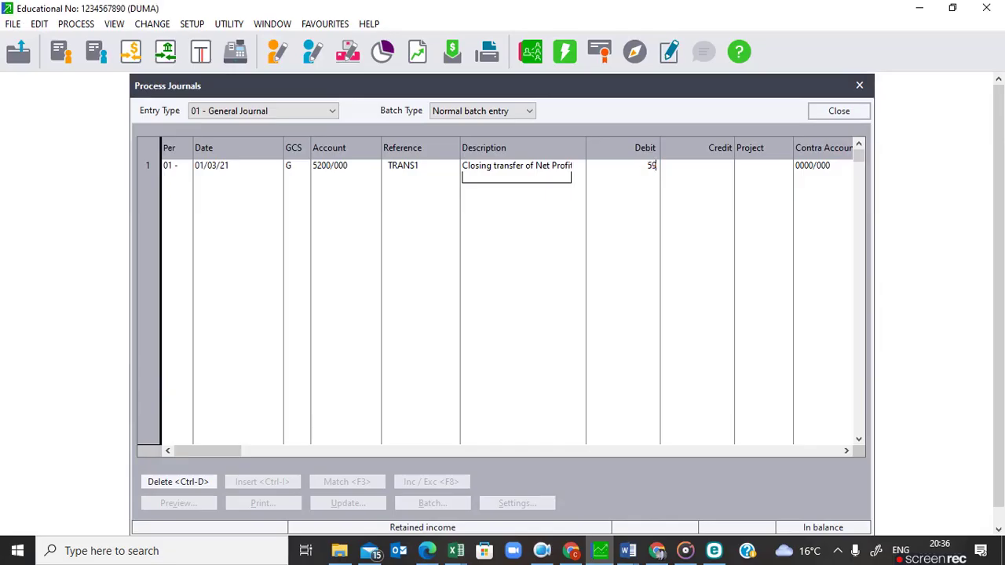
{"action": "type", "text": "9250"}
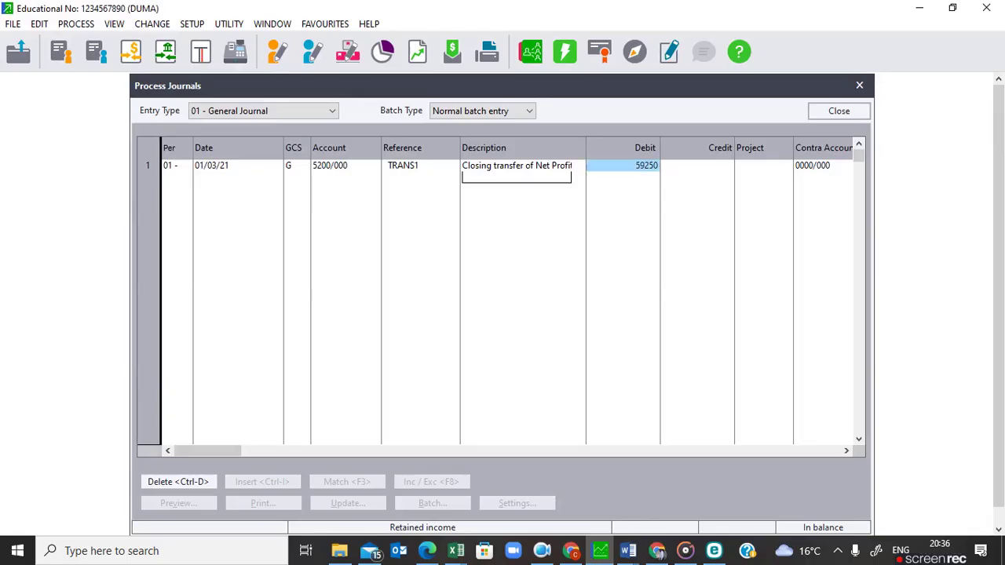
{"action": "key", "text": "Tab"}
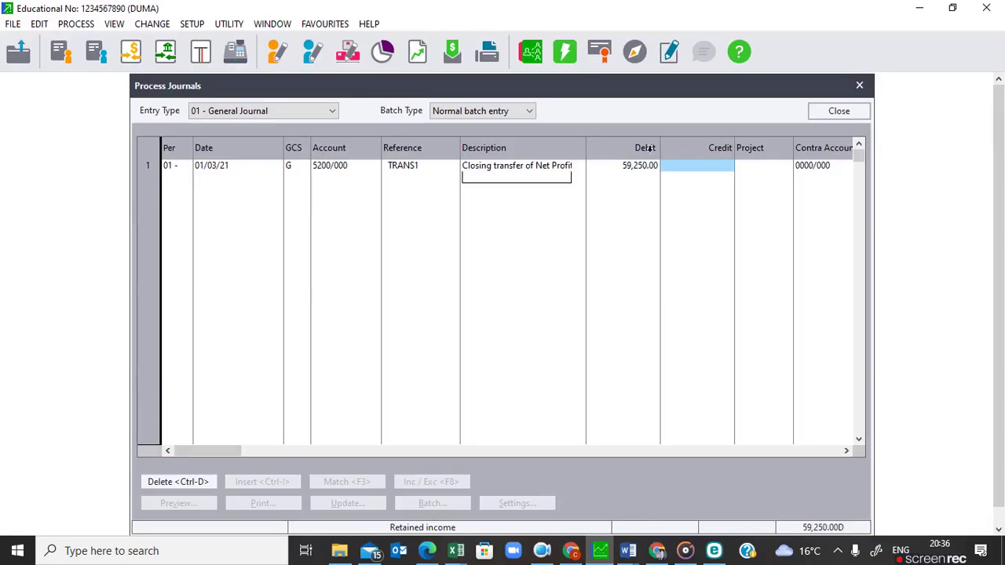
Set the first line's contra account to Capital, 5000/000, and complete the line.
{"action": "key", "text": "Tab"}
{"action": "key", "text": "Tab"}
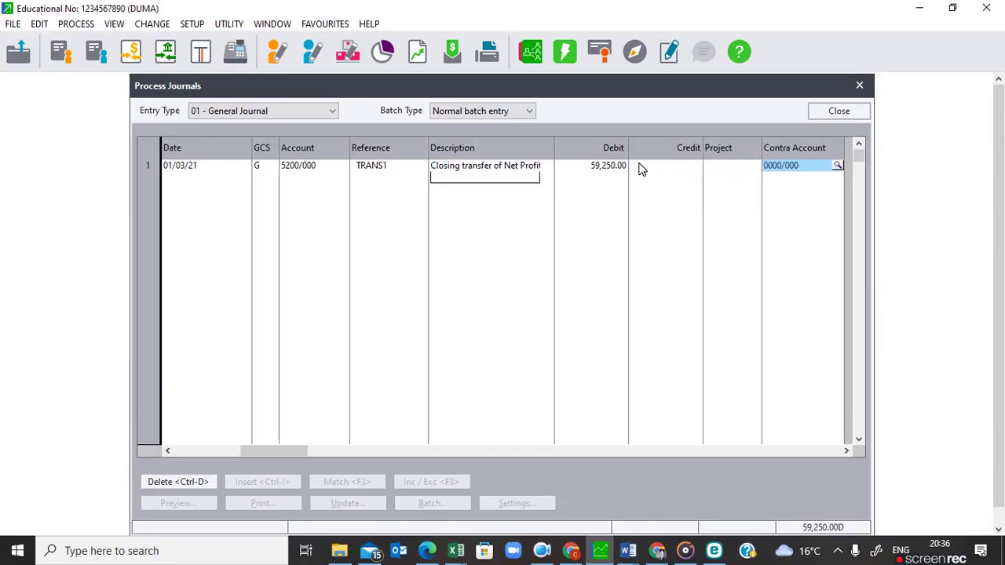
{"action": "left_click", "coordinate": [838, 166]}
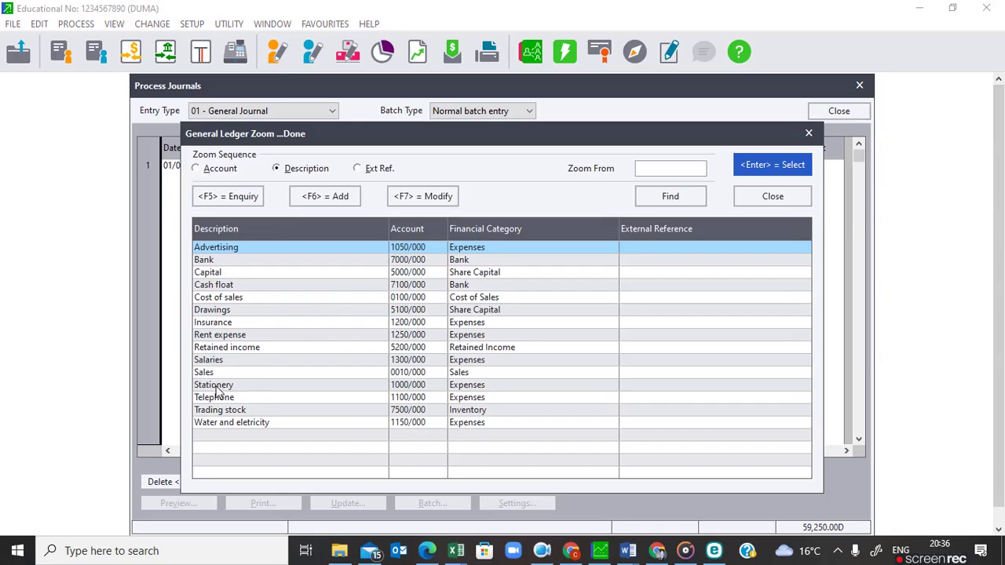
{"action": "left_click", "coordinate": [210, 273]}
{"action": "key", "text": "Return"}
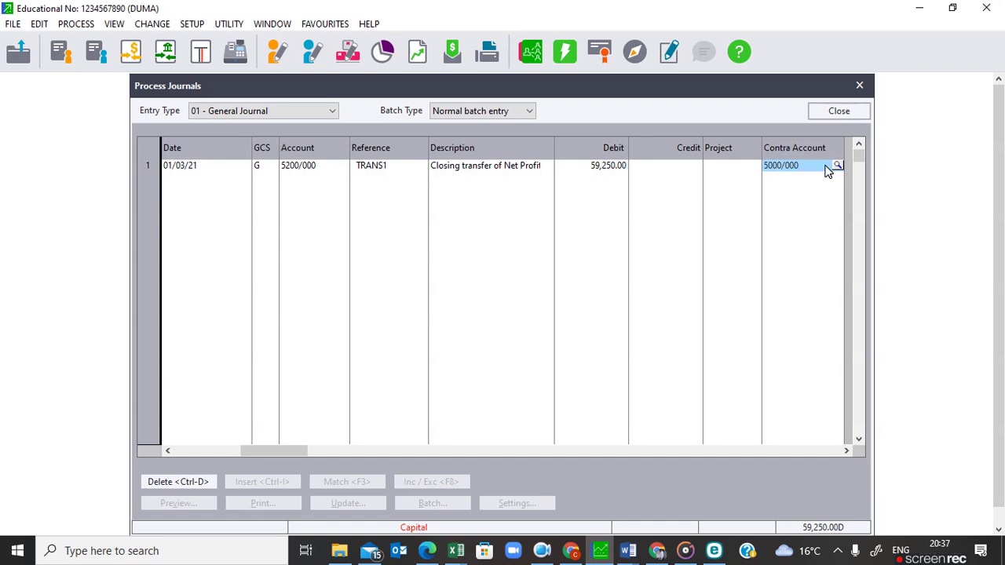
{"action": "key", "text": "Return"}
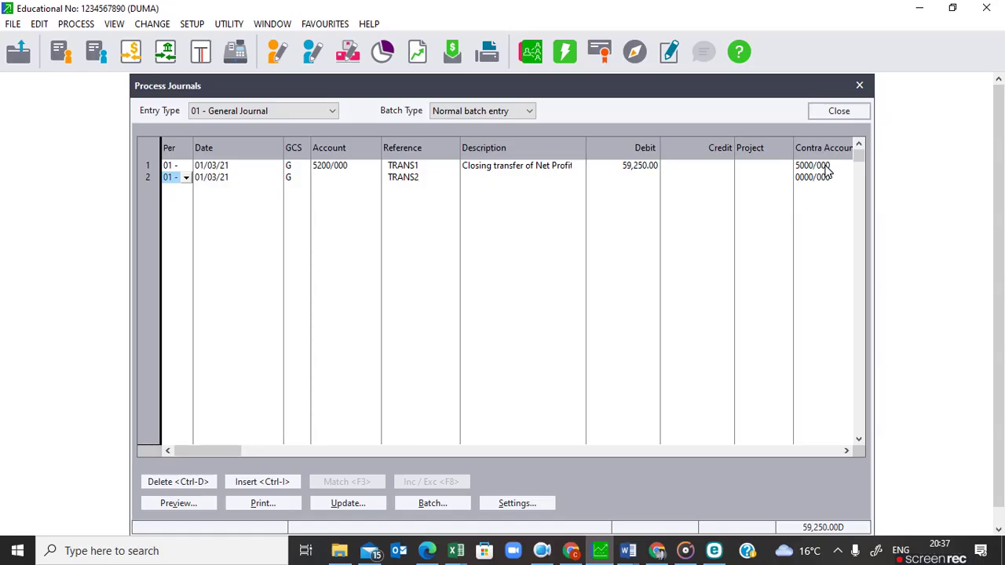
Set the second journal line's account to Capital, 5000/000, keeping the date 01/03/21.
{"action": "key", "text": "Tab"}
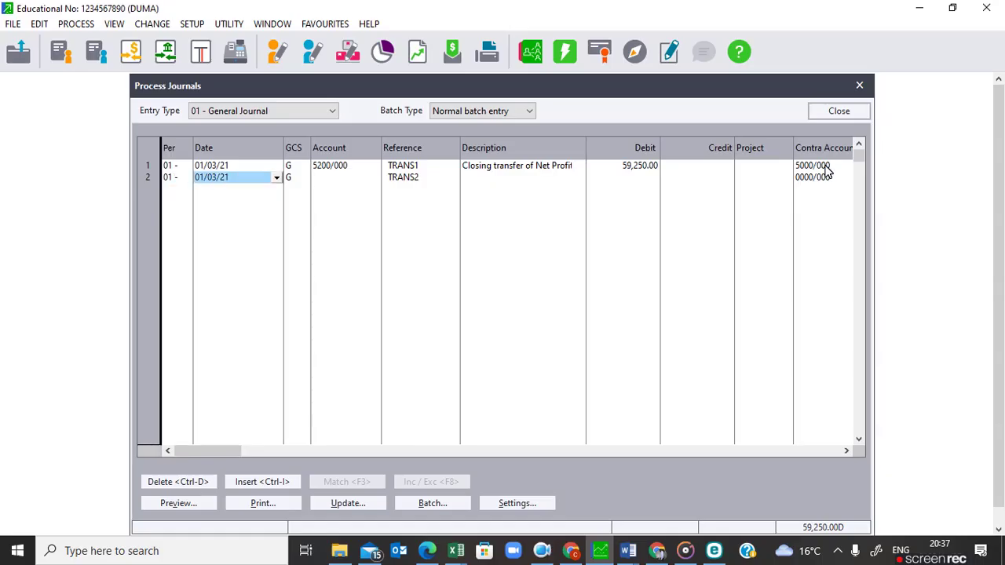
{"action": "key", "text": "Tab"}
{"action": "key", "text": "Tab"}
{"action": "key", "text": "Return"}
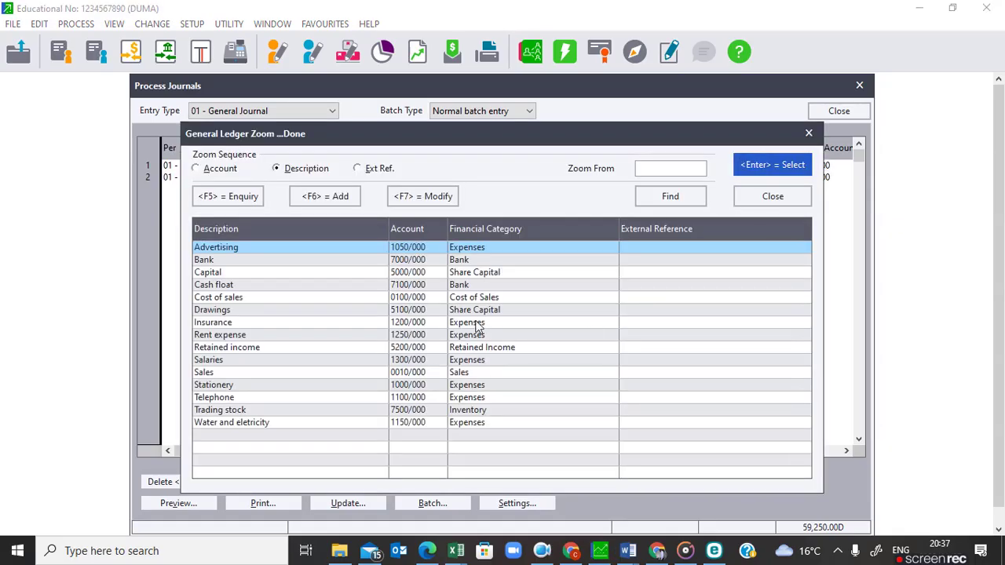
{"action": "left_click", "coordinate": [229, 275]}
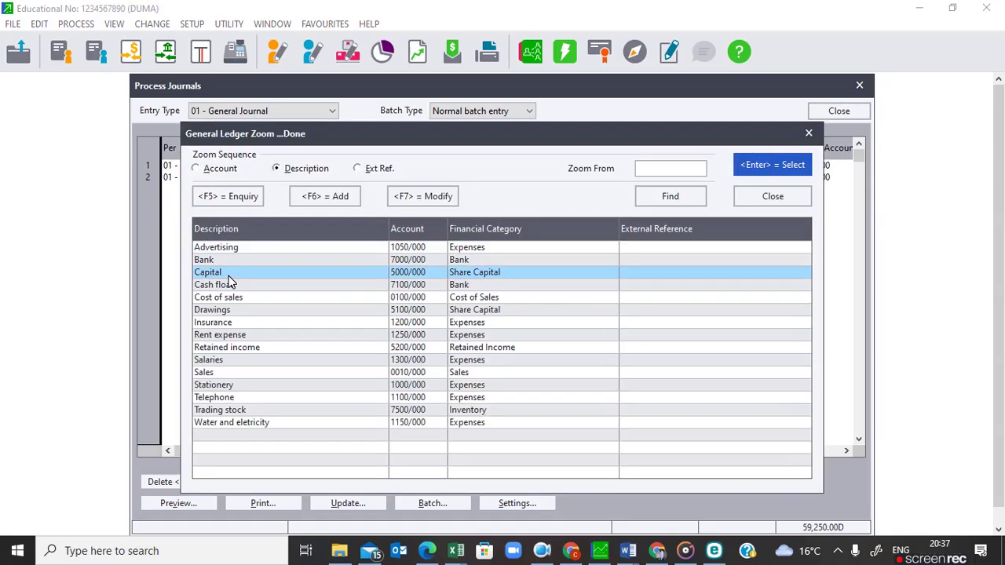
{"action": "key", "text": "Return"}
{"action": "key", "text": "Tab"}
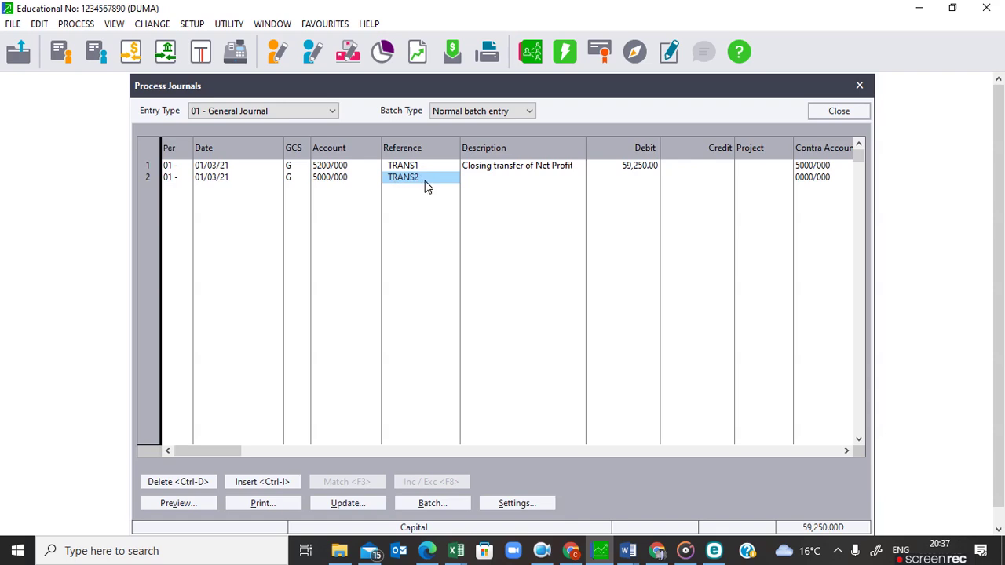
Keep the reference TRANS2 on the second line and describe it as "Closing transfer of drawings".
{"action": "key", "text": "Tab"}
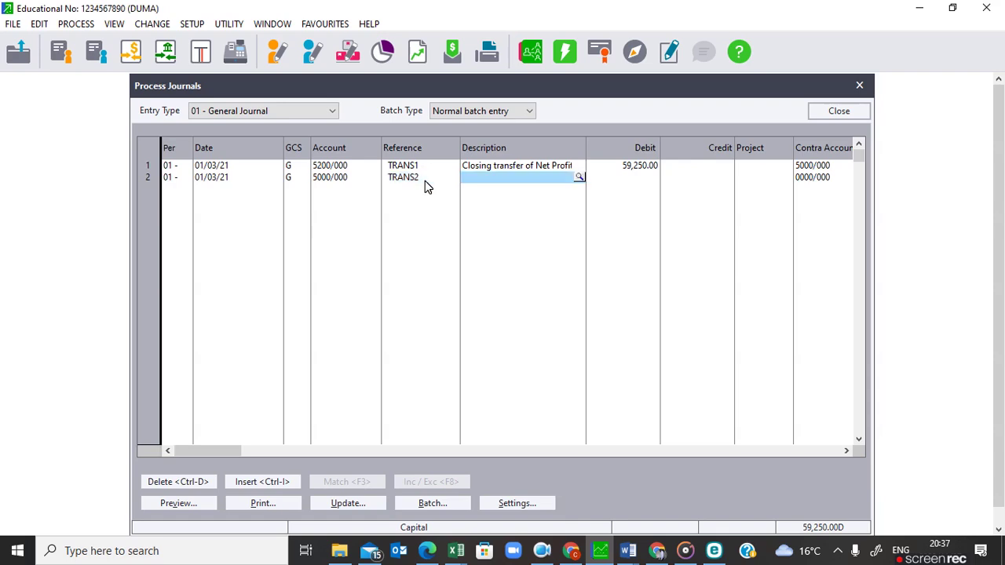
{"action": "type", "text": "Cl"}
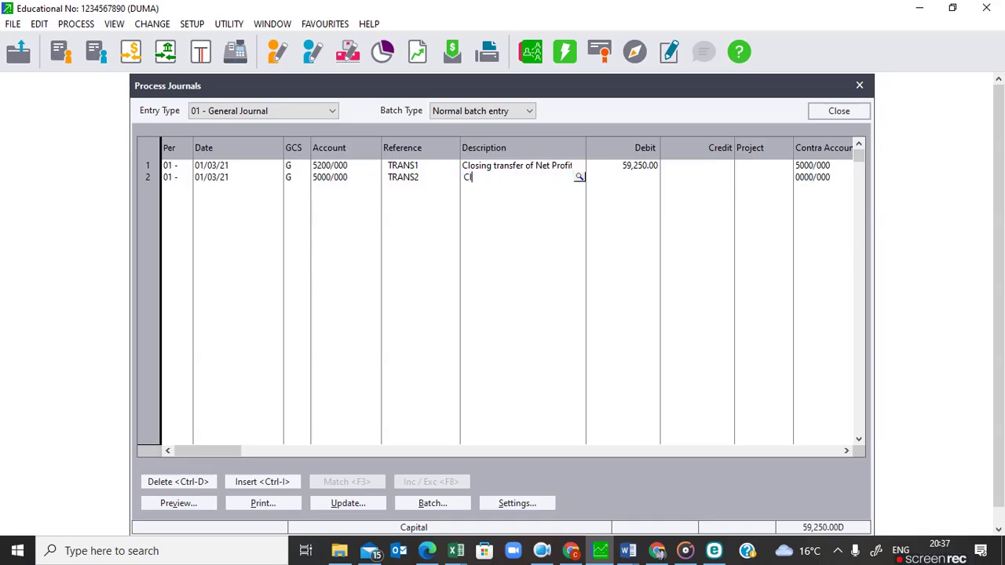
{"action": "type", "text": "osing transfer ofdraw"}
{"action": "key", "text": "BackSpace"}
{"action": "key", "text": "BackSpace"}
{"action": "key", "text": "BackSpace"}
{"action": "key", "text": "BackSpace"}
{"action": "type", "text": "drawings"}
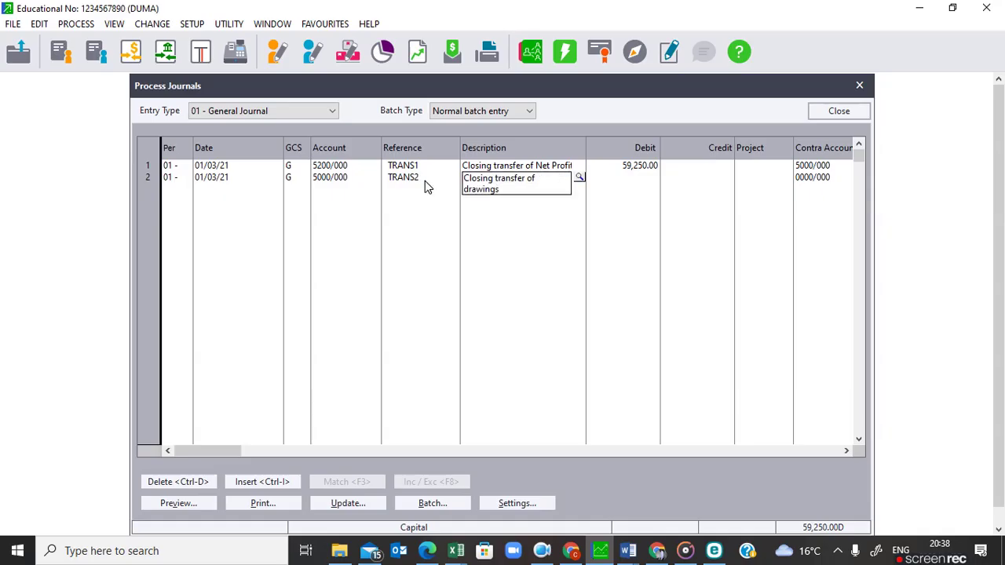
Enter 340800 as the debit amount on the second journal line.
{"action": "key", "text": "Tab"}
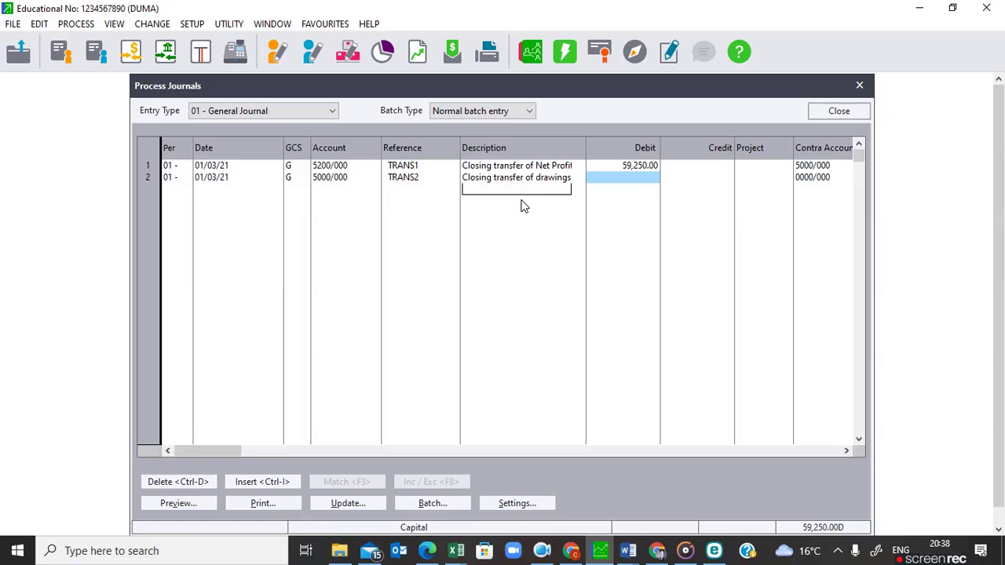
{"action": "type", "text": "340800"}
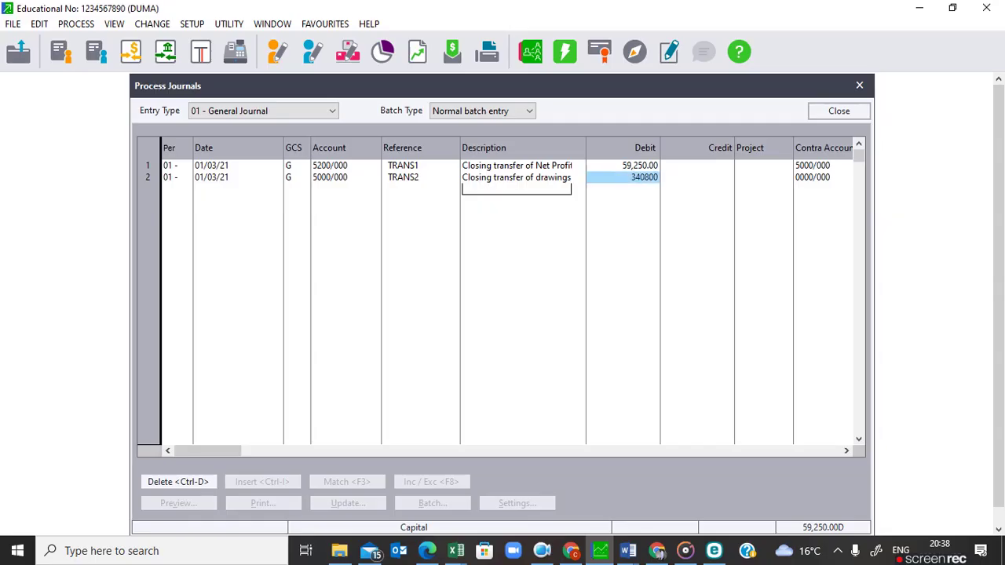
{"action": "key", "text": "Tab"}
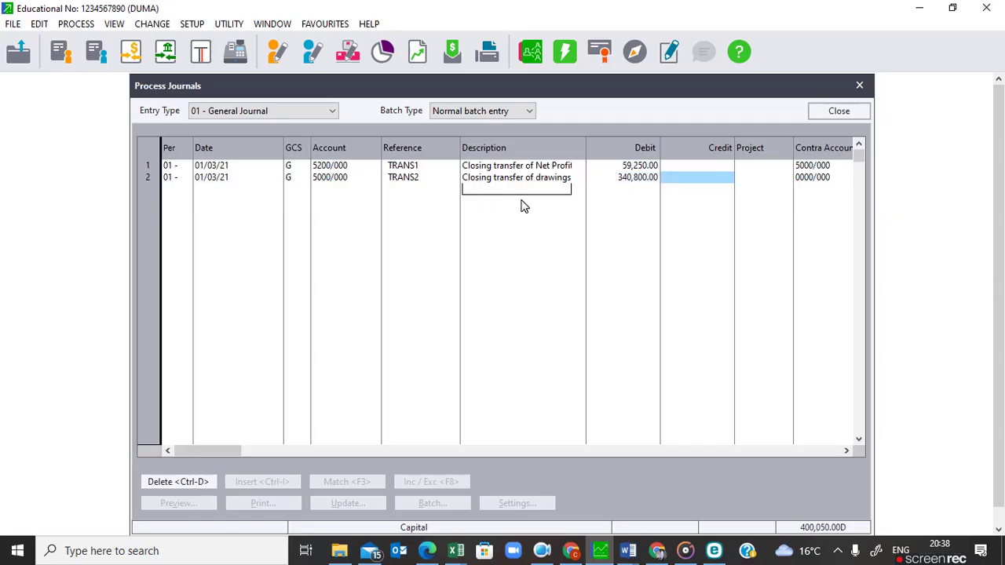
Set the second line's contra account to Drawings, 5100/000, and complete the line.
{"action": "key", "text": "Tab"}
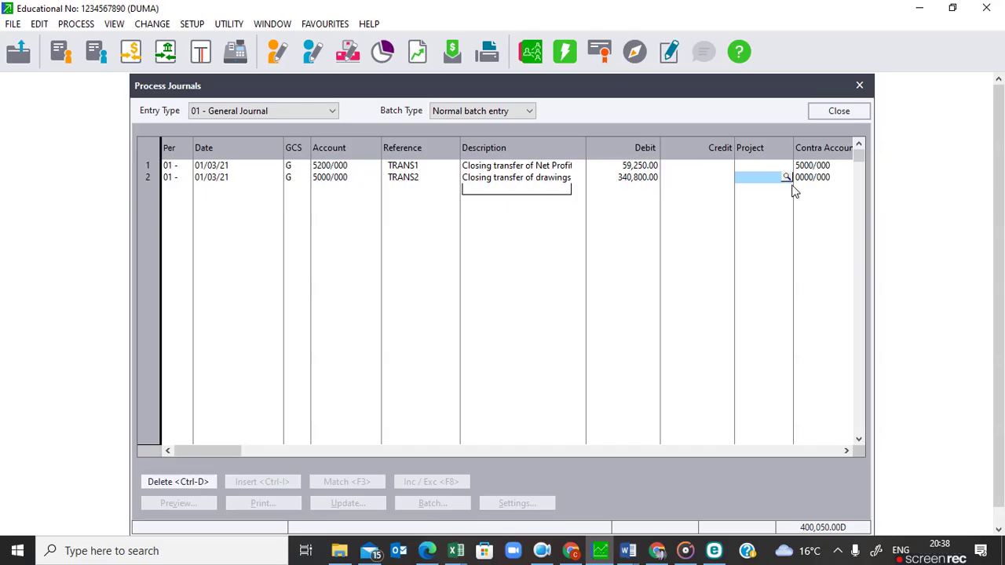
{"action": "key", "text": "Tab"}
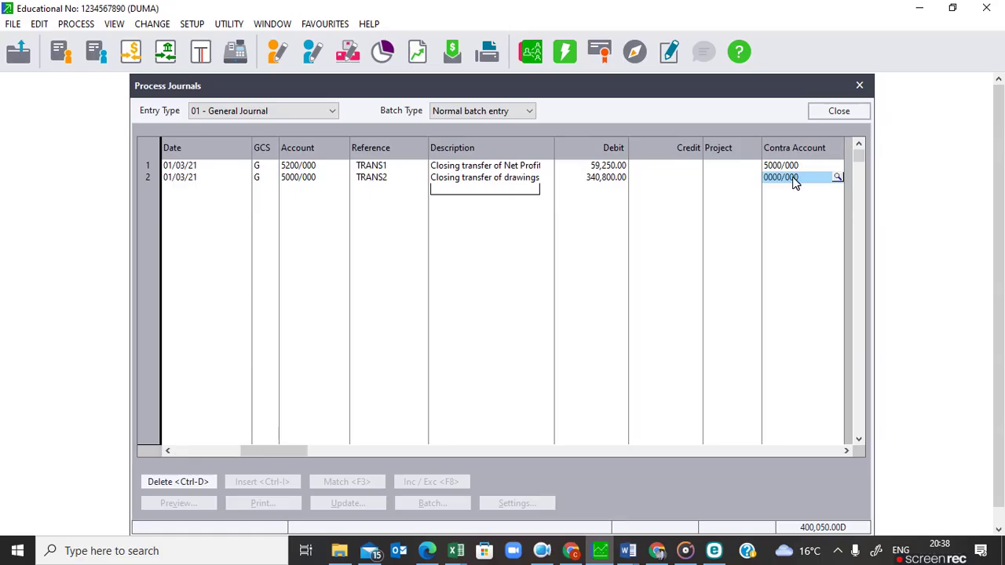
{"action": "left_click", "coordinate": [837, 179]}
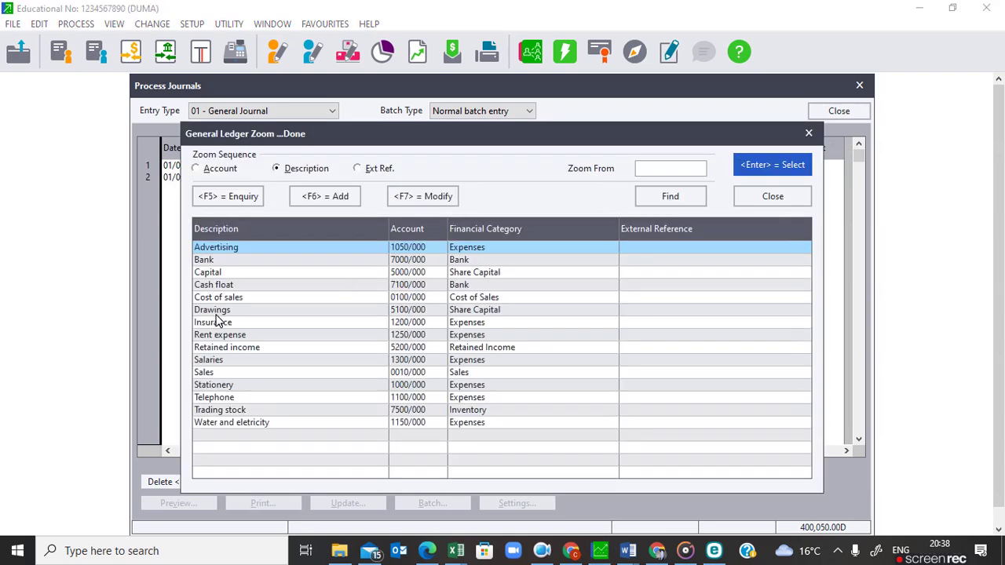
{"action": "left_click", "coordinate": [225, 314]}
{"action": "double_click", "coordinate": [224, 313]}
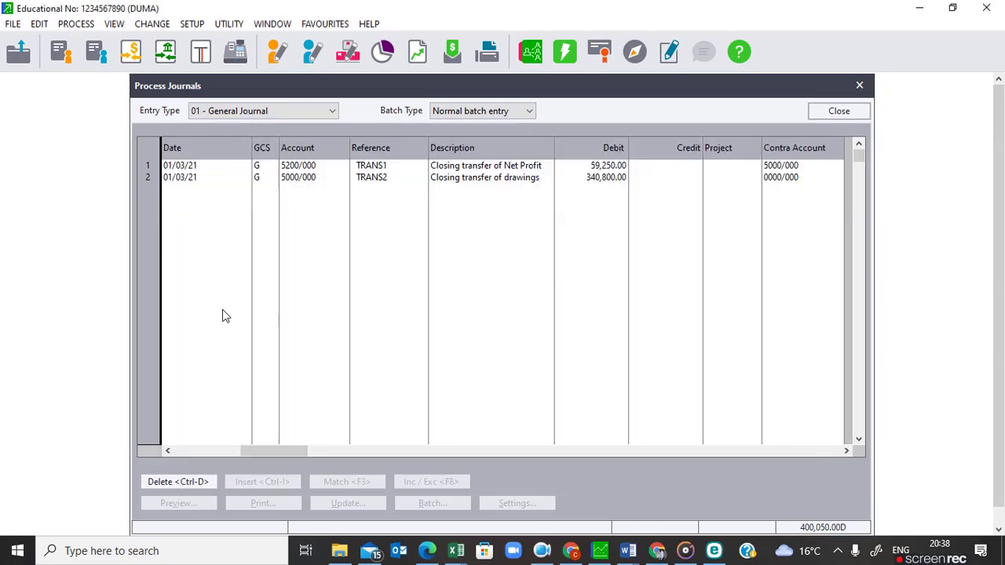
{"action": "key", "text": "Return"}
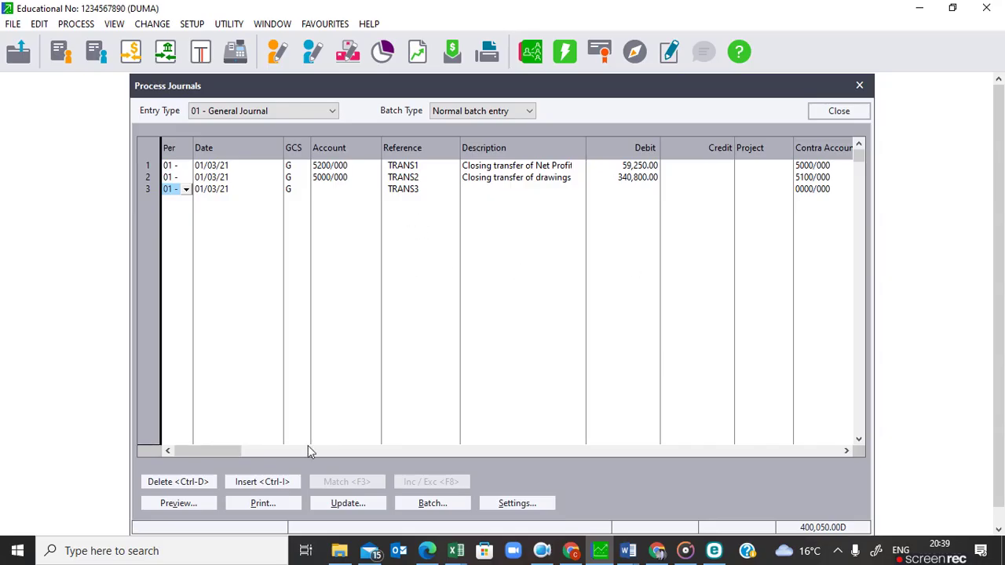
Print the journal batch with contras to a PDF named "closing transfers" in the duma prints folder.
{"action": "left_click", "coordinate": [273, 503]}
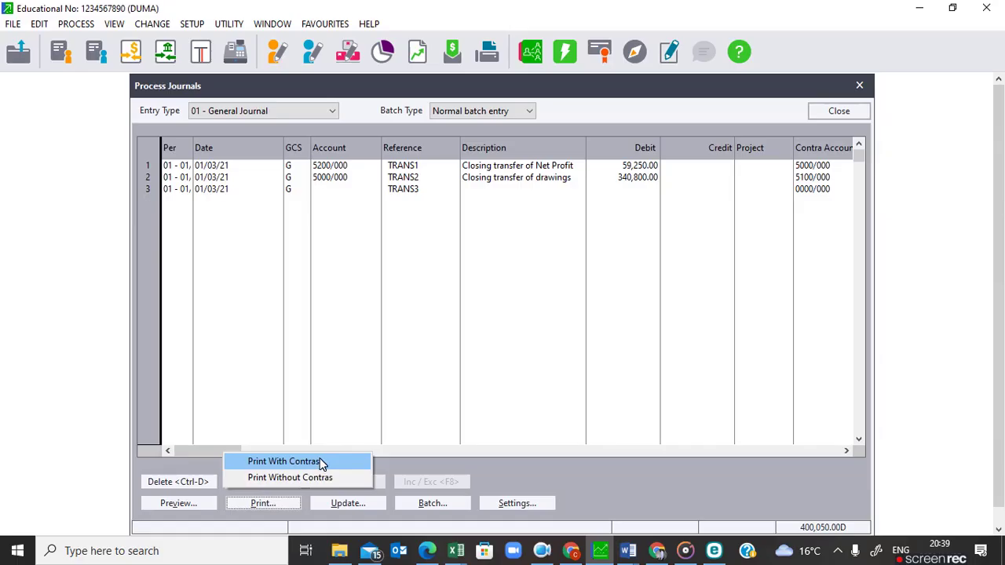
{"action": "left_click", "coordinate": [299, 463]}
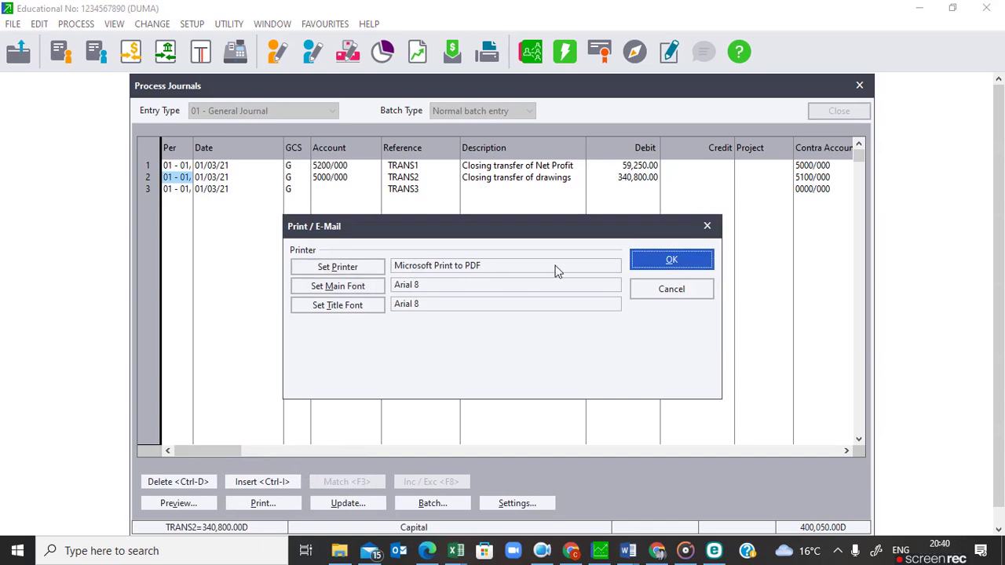
{"action": "left_click", "coordinate": [651, 266]}
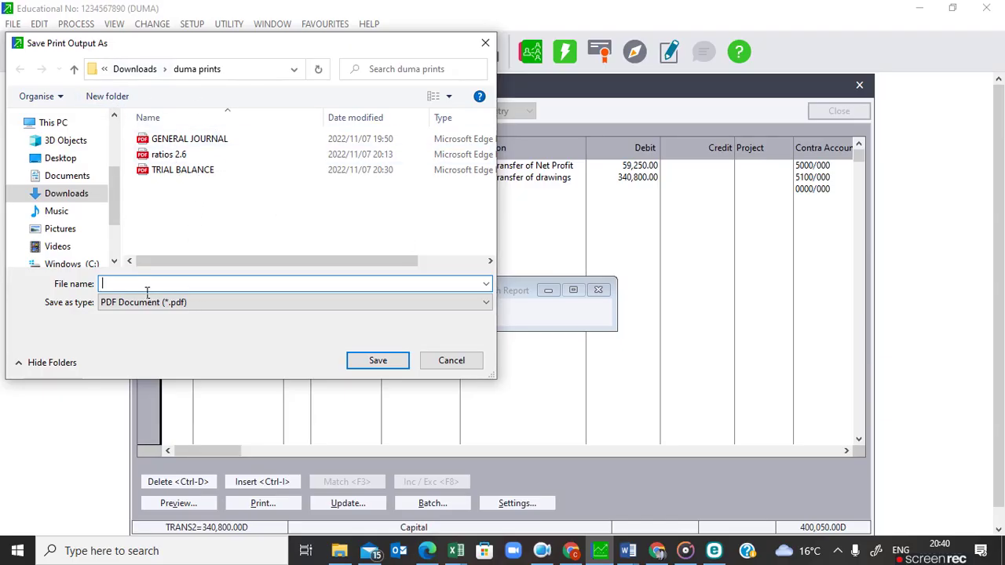
{"action": "type", "text": "closing transfers"}
{"action": "left_click", "coordinate": [380, 362]}
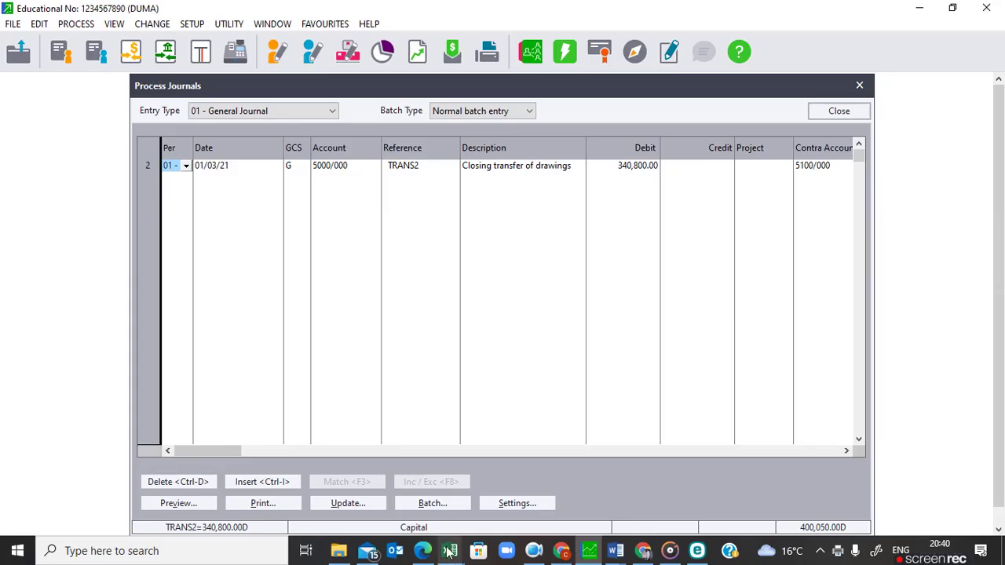
Review the closing transfers PDF from the duma prints folder, then return to the first line of the journal.
{"action": "left_click", "coordinate": [339, 555]}
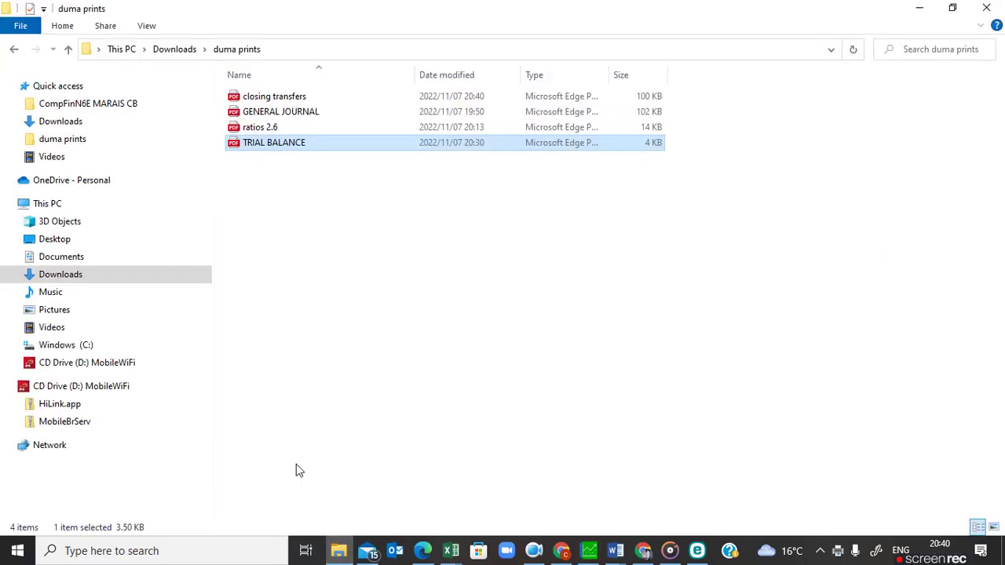
{"action": "double_click", "coordinate": [268, 97]}
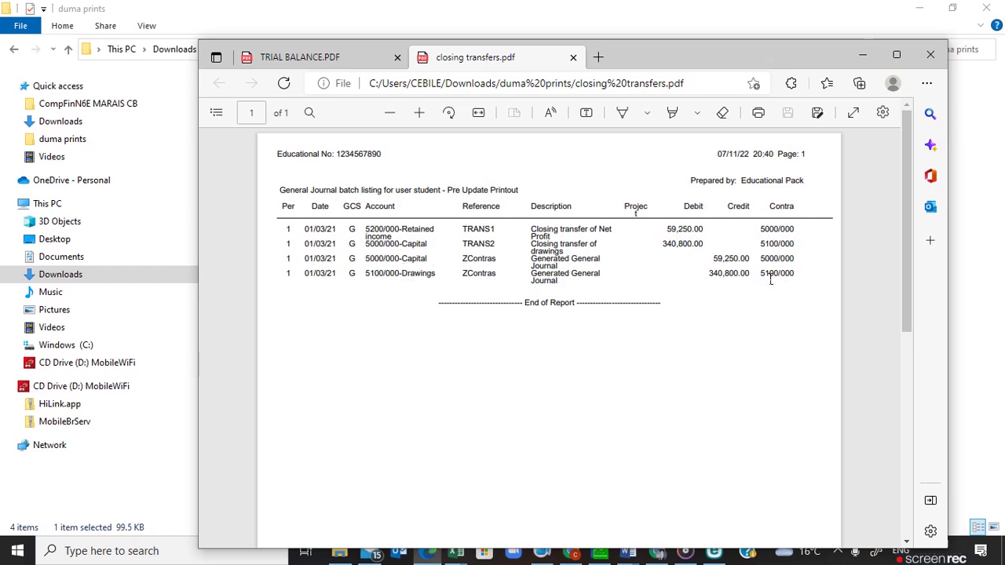
{"action": "left_click", "coordinate": [600, 553]}
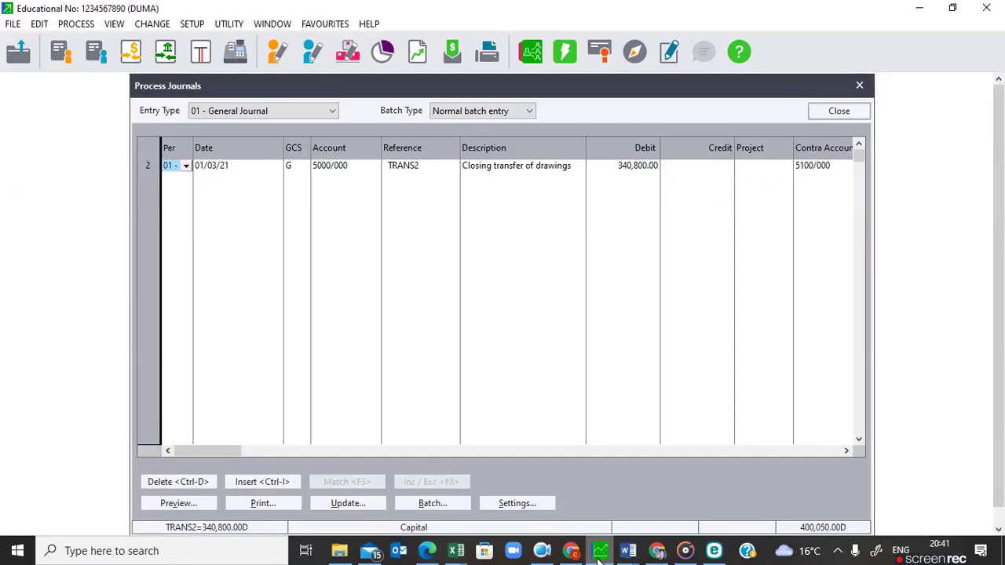
{"action": "left_click", "coordinate": [861, 145]}
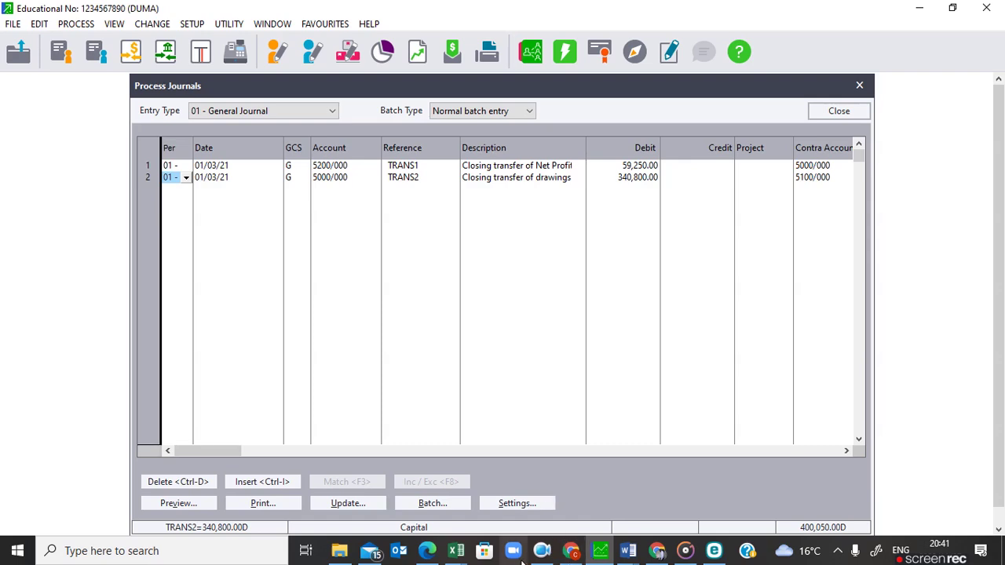
{"action": "mouse_move", "coordinate": [554, 555]}
{"action": "left_click", "coordinate": [542, 518]}
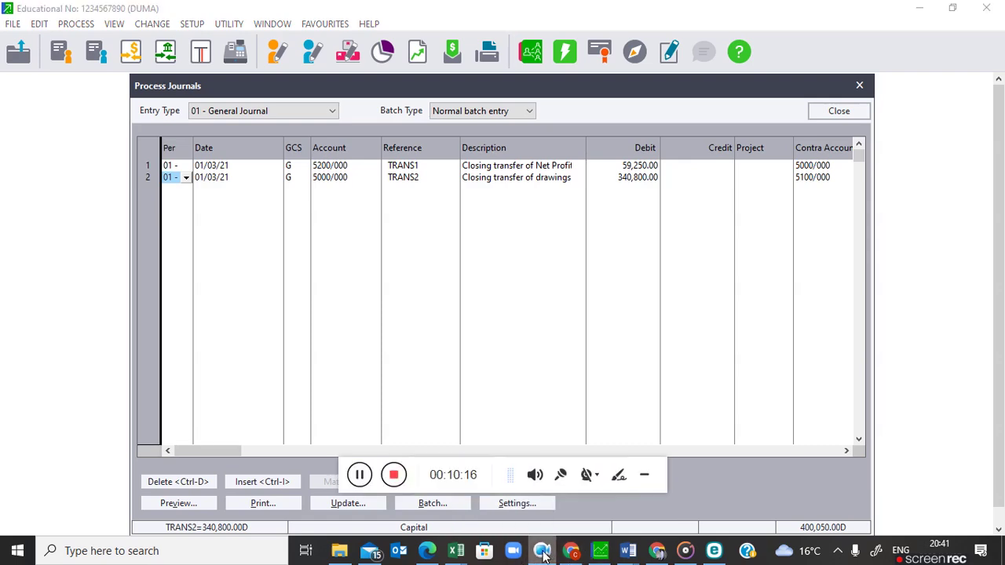